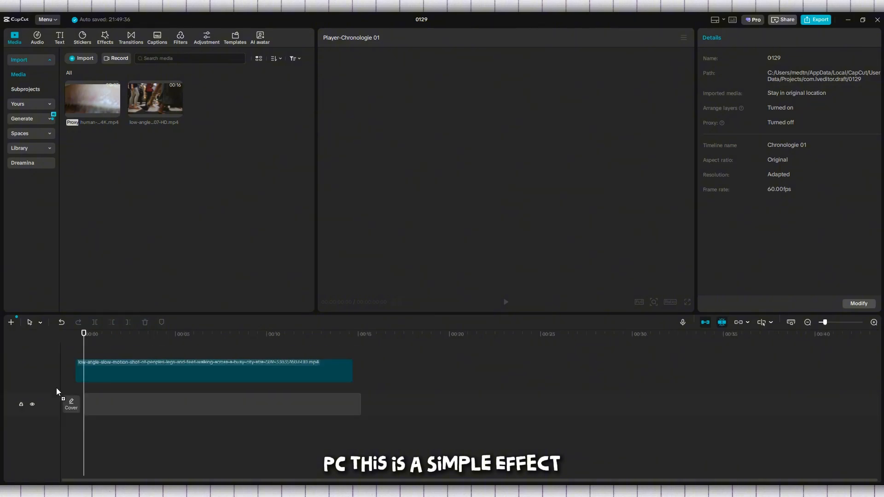
Step: Place the low-angle walking clip on the timeline, preview it, and leave the playhead at about 4 seconds
{"action": "left_click", "coordinate": [140, 370]}
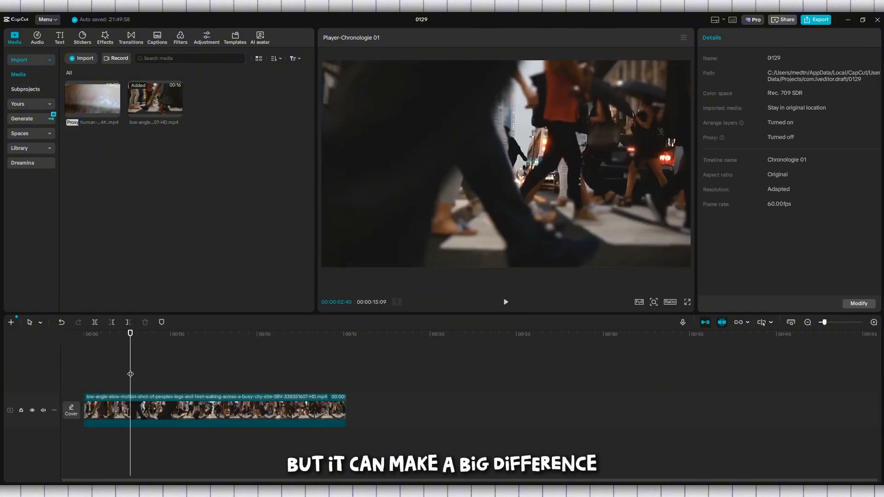
{"action": "left_click", "coordinate": [502, 302]}
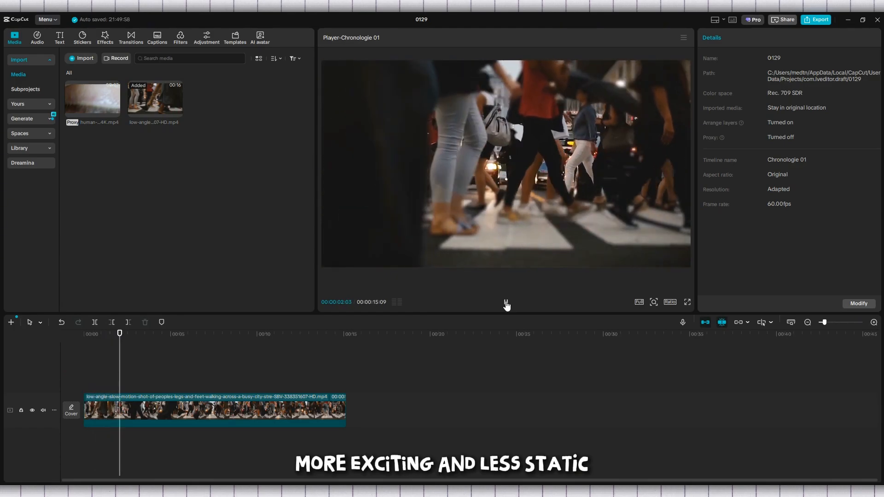
{"action": "left_click", "coordinate": [506, 304]}
{"action": "key", "text": "ctrl+equal"}
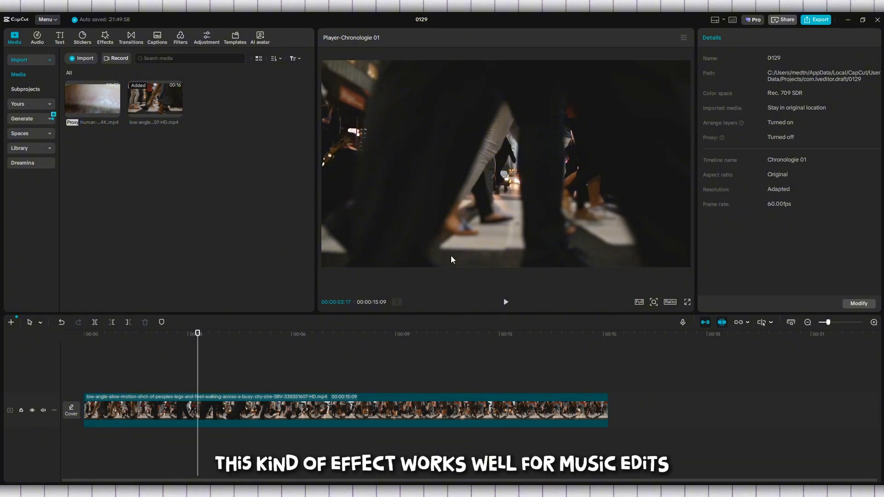
{"action": "mouse_move", "coordinate": [141, 379]}
{"action": "left_mouse_down"}
{"action": "mouse_move", "coordinate": [319, 379]}
{"action": "mouse_move", "coordinate": [233, 373]}
{"action": "left_mouse_up"}
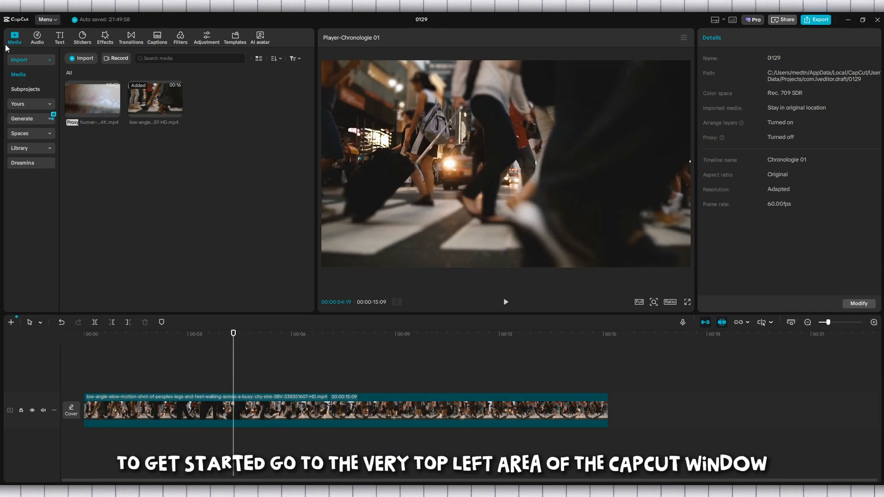
Step: Browse the video effects categories and search the effects library for "shakes"
{"action": "left_click", "coordinate": [104, 40]}
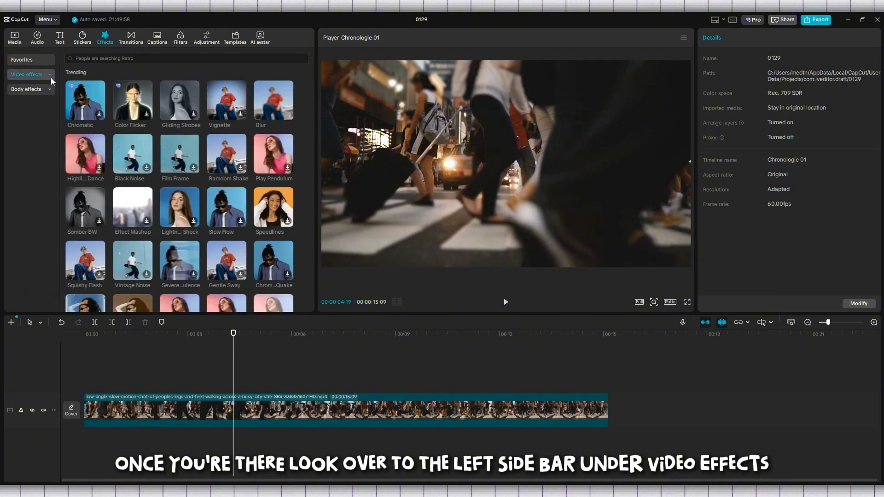
{"action": "left_click", "coordinate": [35, 75]}
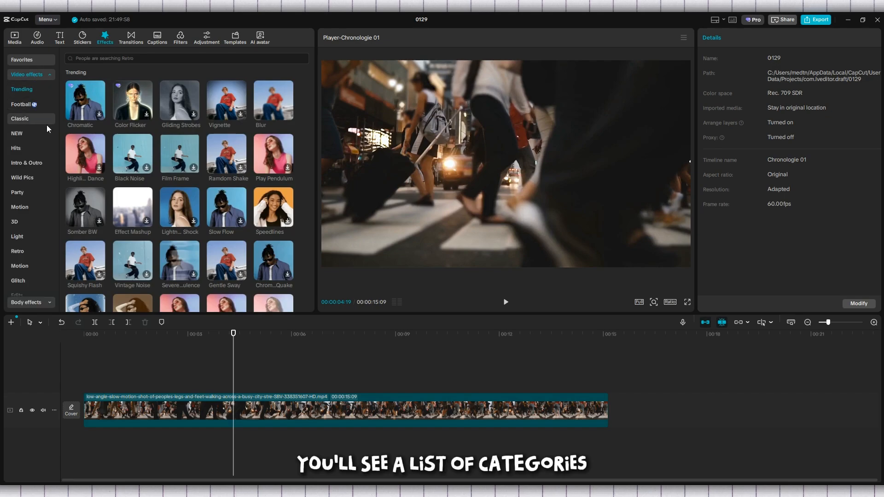
{"action": "scroll", "coordinate": [38, 109], "scroll_direction": "down", "scroll_amount": 5}
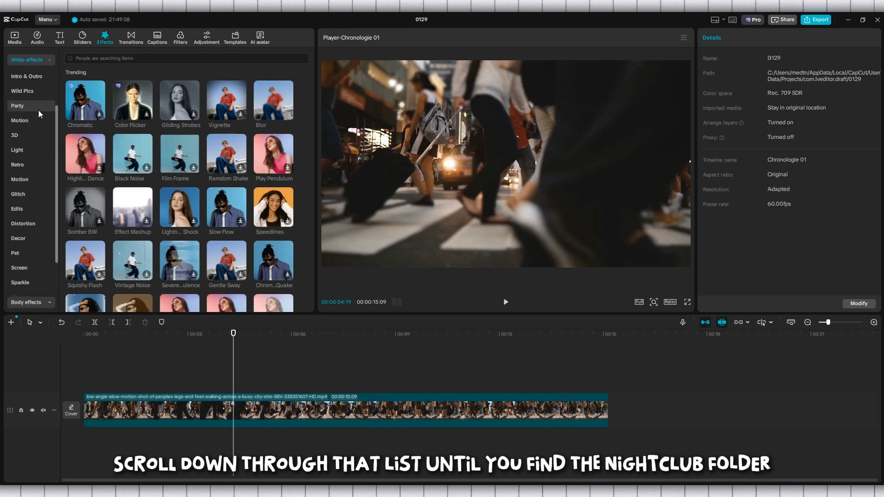
{"action": "scroll", "coordinate": [38, 109], "scroll_direction": "down", "scroll_amount": 2}
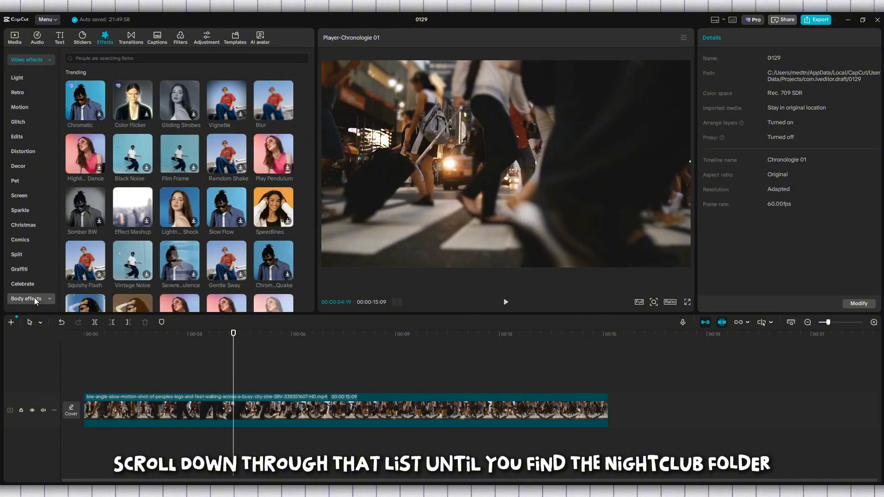
{"action": "scroll", "coordinate": [23, 131], "scroll_direction": "up", "scroll_amount": 7}
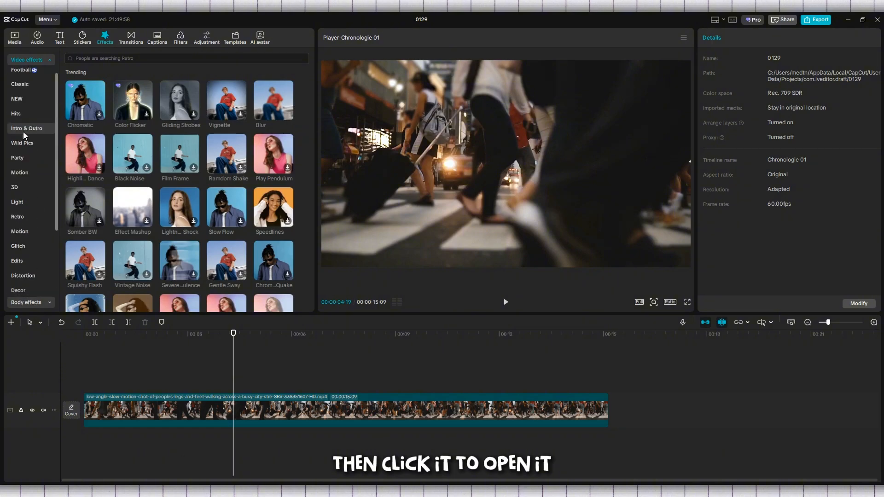
{"action": "left_click", "coordinate": [117, 59]}
{"action": "type", "text": "Shake"}
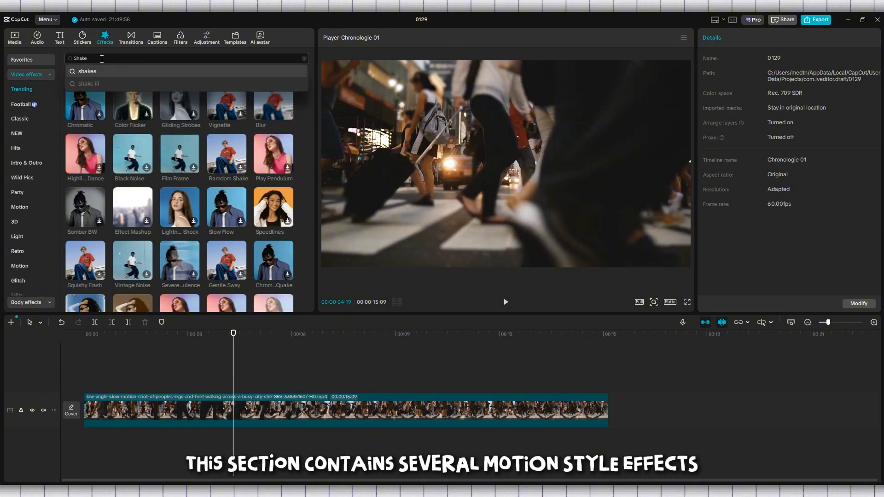
{"action": "left_click", "coordinate": [95, 72]}
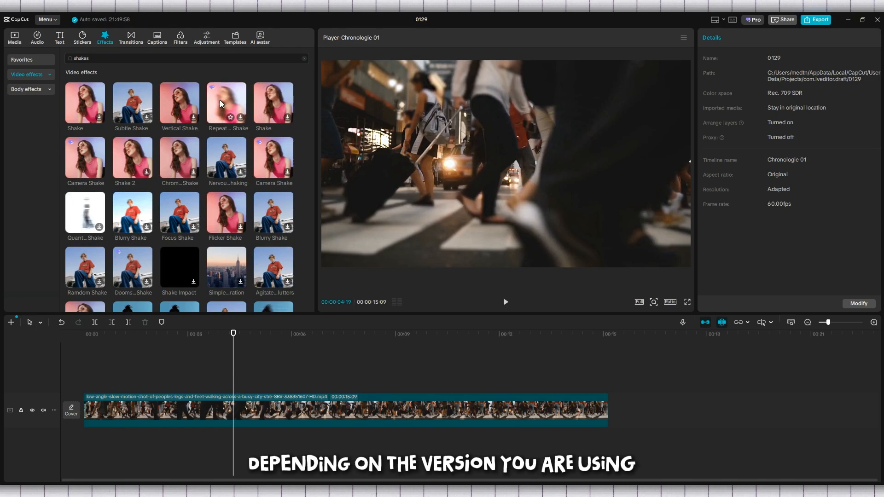
Step: Add the Camera Shake effect above the clip, starting at about 4.5 seconds, and play it back
{"action": "left_click", "coordinate": [98, 173]}
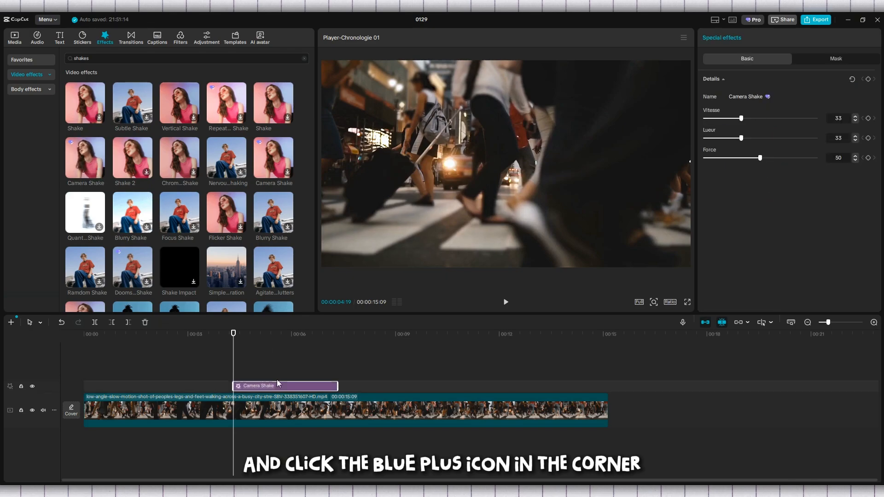
{"action": "mouse_move", "coordinate": [273, 386]}
{"action": "left_mouse_down"}
{"action": "mouse_move", "coordinate": [308, 386]}
{"action": "mouse_move", "coordinate": [285, 385]}
{"action": "left_mouse_up"}
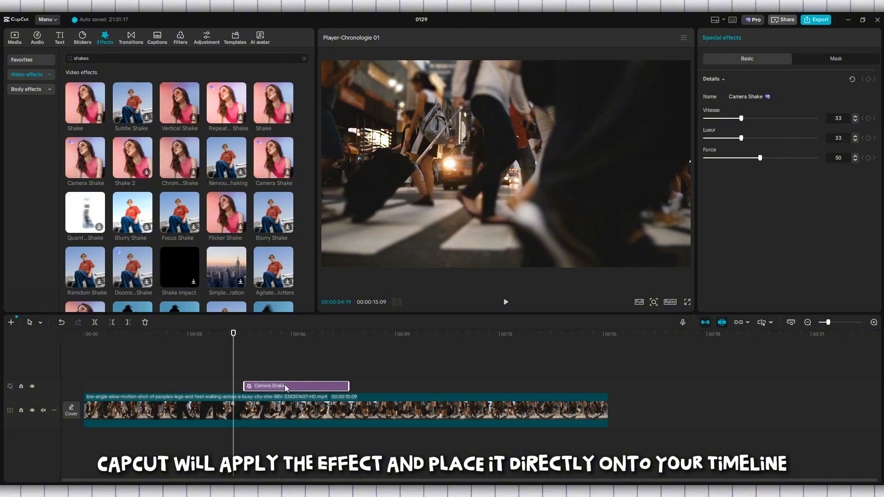
{"action": "left_click", "coordinate": [505, 302]}
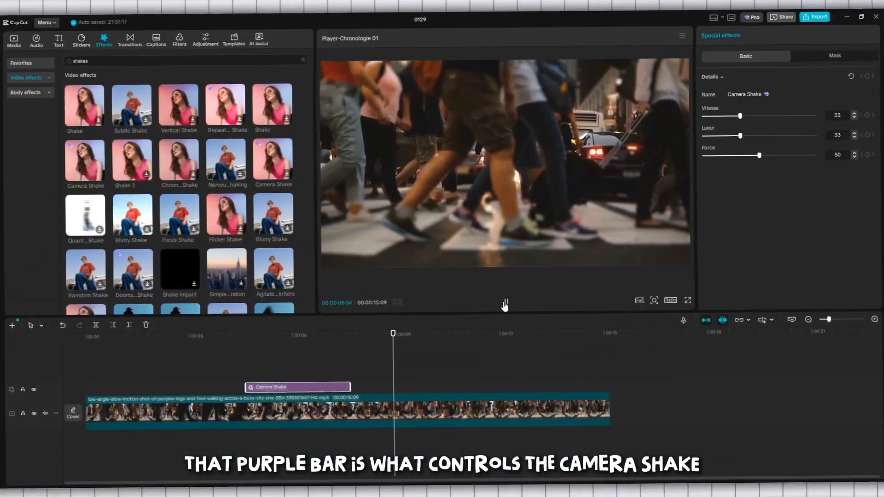
{"action": "left_click", "coordinate": [505, 304]}
Step: Replay the clip from just before the Camera Shake effect until past its end
{"action": "left_click", "coordinate": [230, 376]}
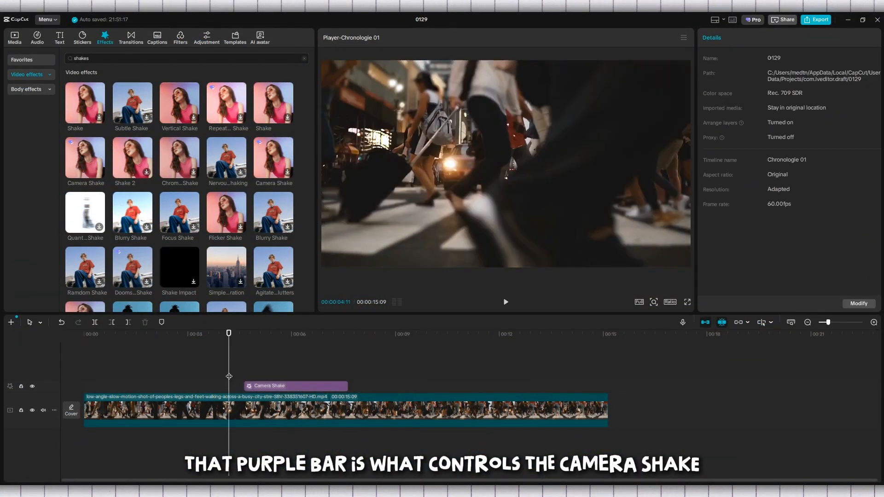
{"action": "left_click", "coordinate": [505, 304]}
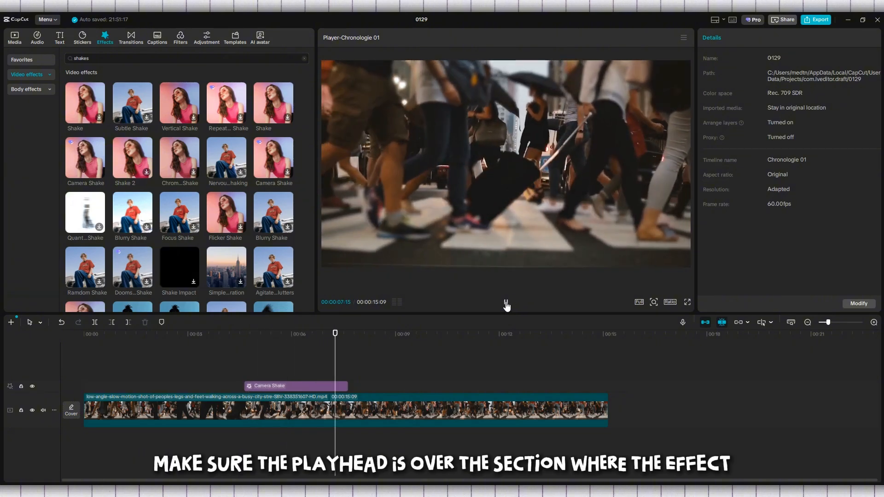
{"action": "left_click", "coordinate": [506, 304]}
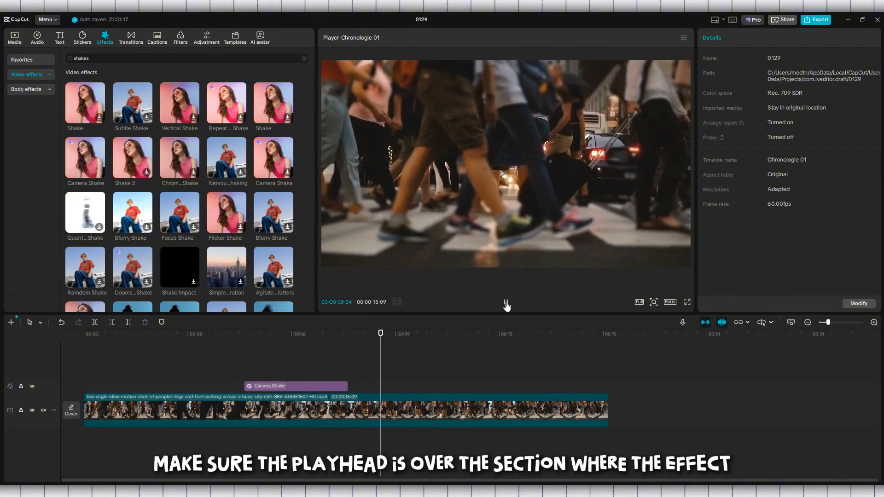
{"action": "left_click", "coordinate": [506, 304]}
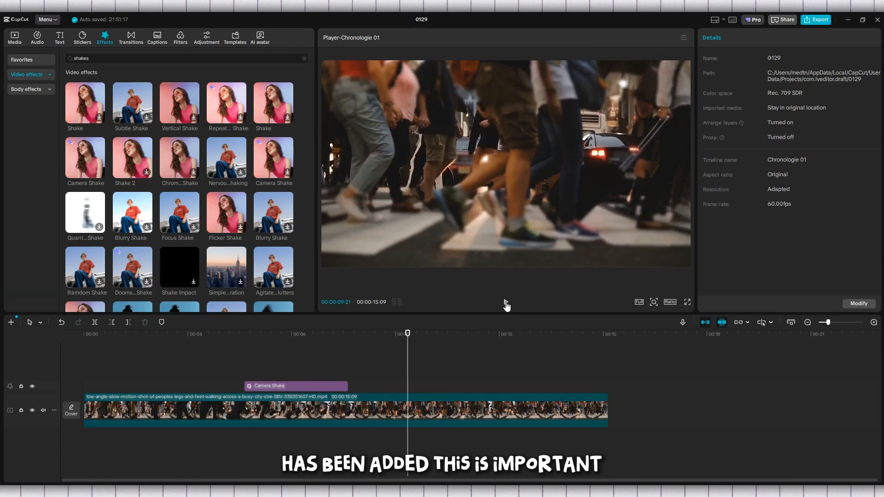
Step: Move the Camera Shake effect earlier to start at about 3.3 seconds and preview that section
{"action": "left_click", "coordinate": [279, 369]}
{"action": "left_click", "coordinate": [288, 385]}
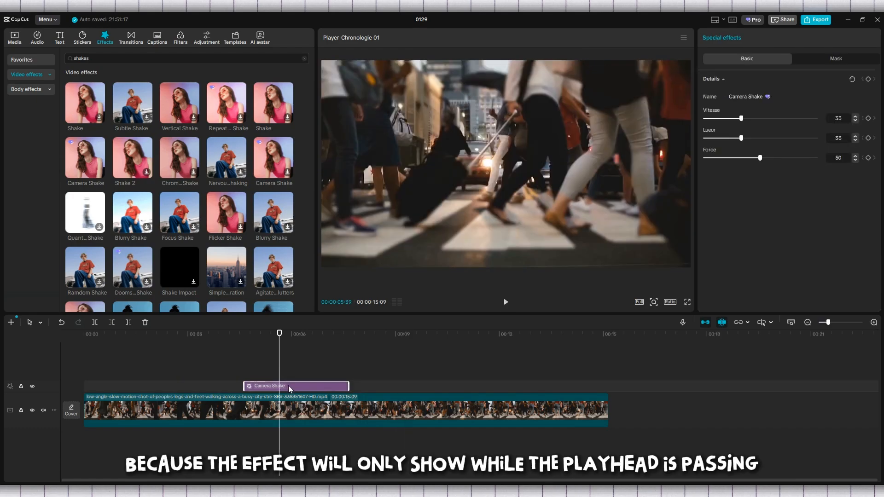
{"action": "left_click_drag", "start_coordinate": [288, 385], "coordinate": [241, 390]}
{"action": "left_click", "coordinate": [183, 372]}
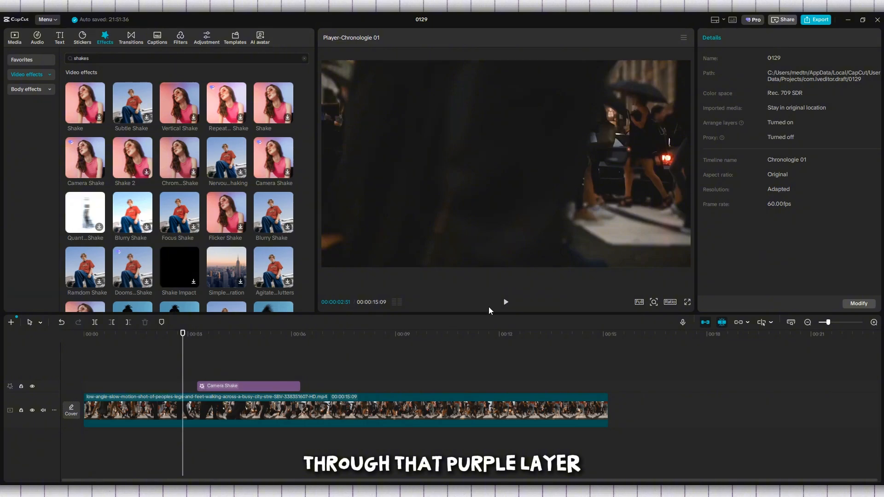
{"action": "left_click", "coordinate": [506, 302]}
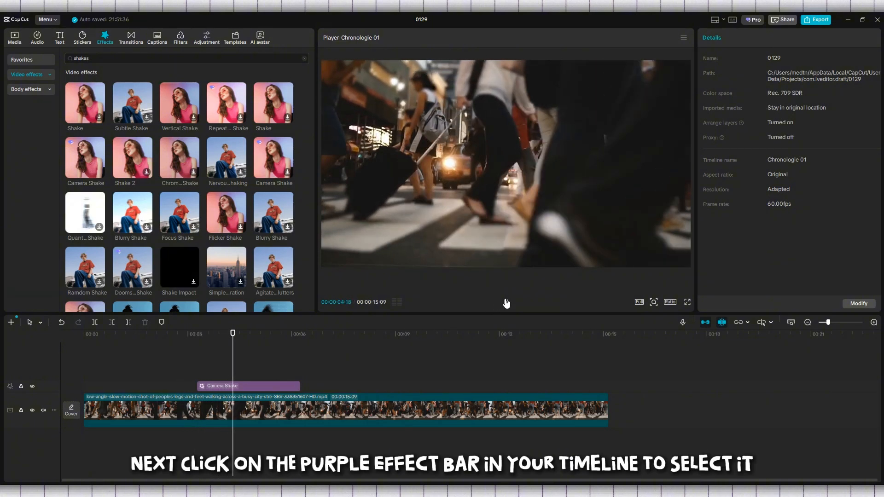
{"action": "left_click", "coordinate": [506, 302]}
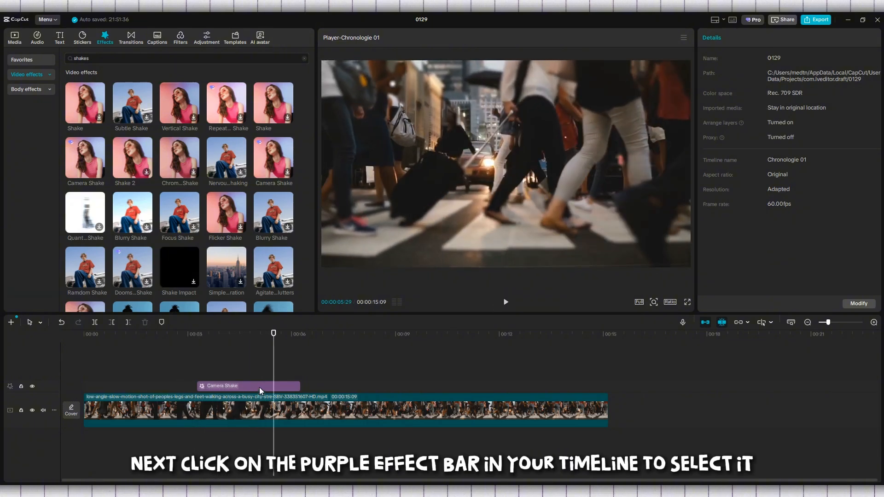
Step: Set the Camera Shake effect's Vitesse to 15
{"action": "left_click", "coordinate": [260, 389]}
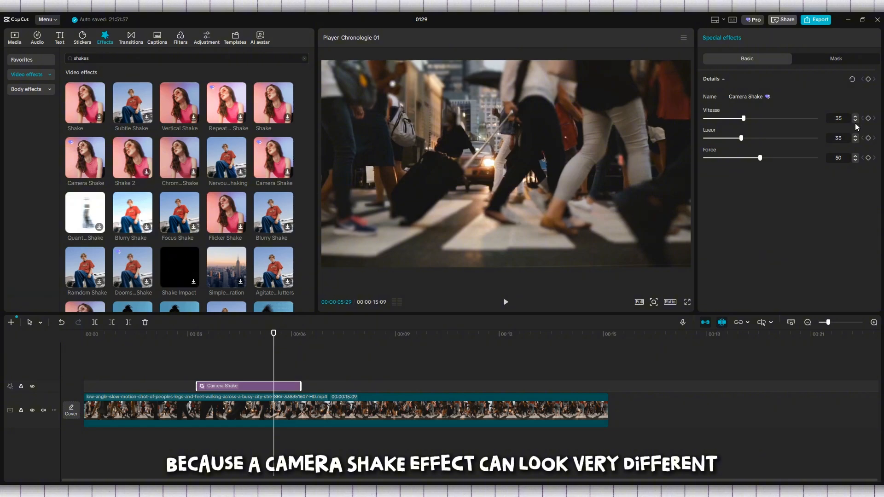
{"action": "left_click", "coordinate": [855, 116]}
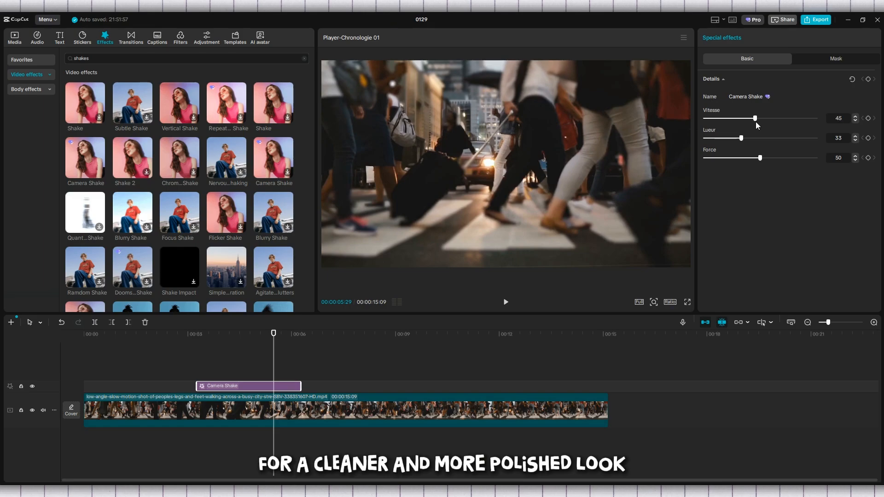
{"action": "left_click_drag", "start_coordinate": [744, 126], "coordinate": [723, 123]}
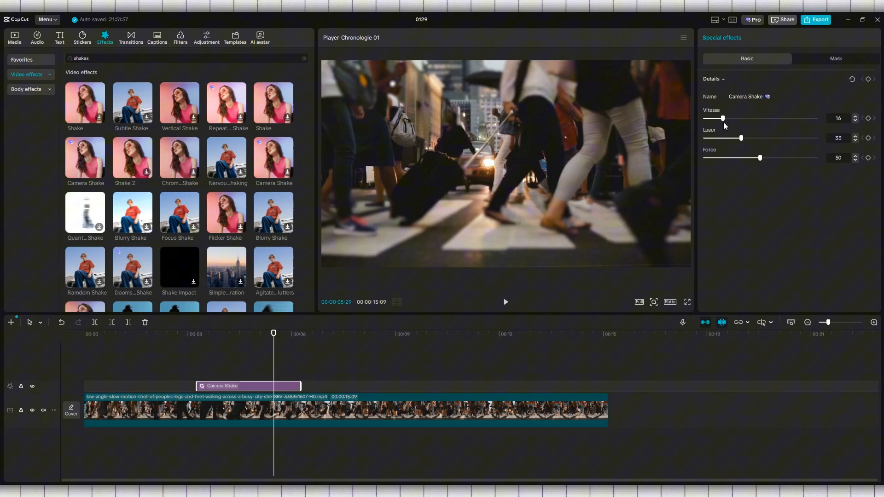
{"action": "left_click", "coordinate": [855, 121]}
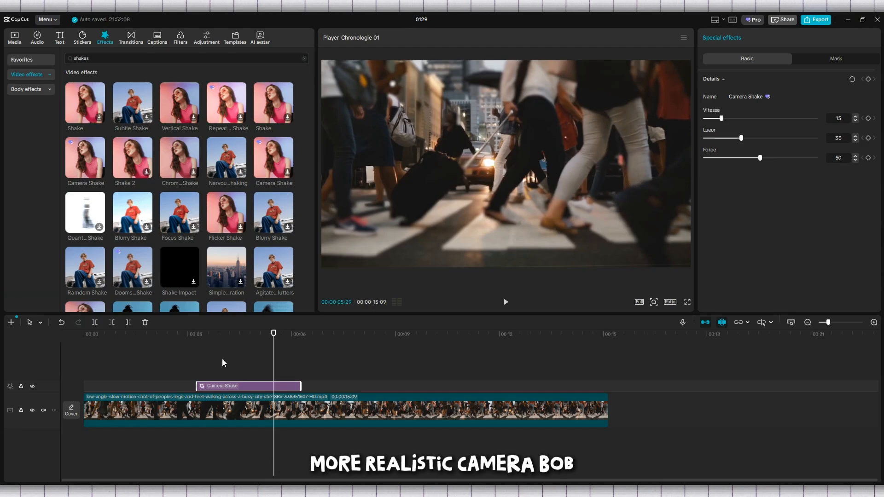
Step: Preview the slowed Camera Shake from just before its start until past its end
{"action": "left_click", "coordinate": [182, 366]}
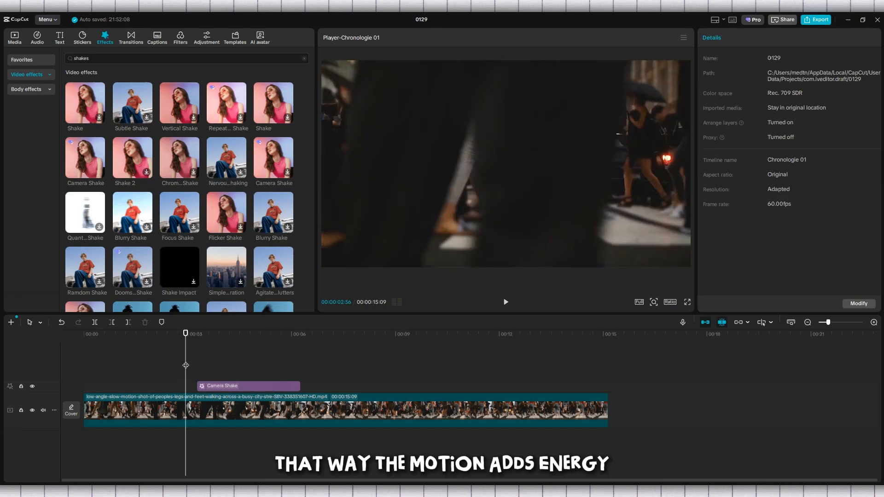
{"action": "left_click", "coordinate": [505, 303]}
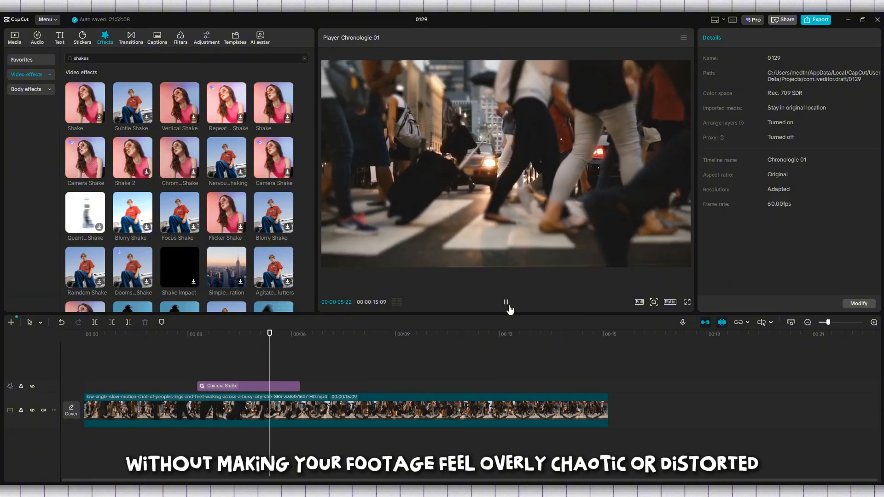
{"action": "left_click", "coordinate": [506, 303]}
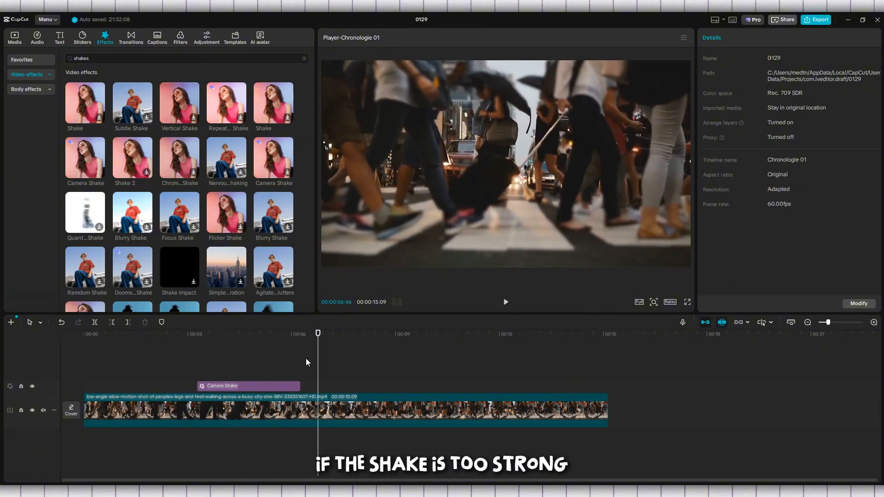
Step: Shorten the Camera Shake effect to about 1.5 seconds by trimming its end, and preview it
{"action": "left_click", "coordinate": [278, 388]}
{"action": "left_click_drag", "start_coordinate": [300, 387], "coordinate": [248, 386]}
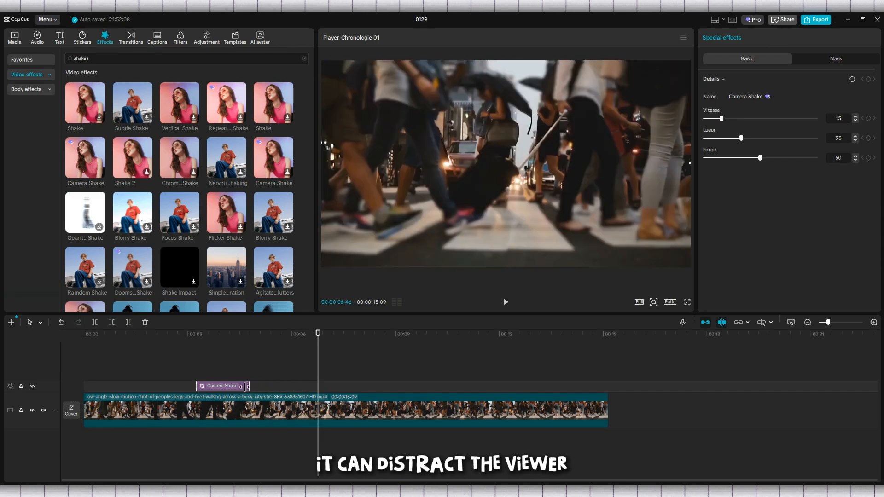
{"action": "left_click", "coordinate": [181, 363]}
{"action": "left_click", "coordinate": [507, 302]}
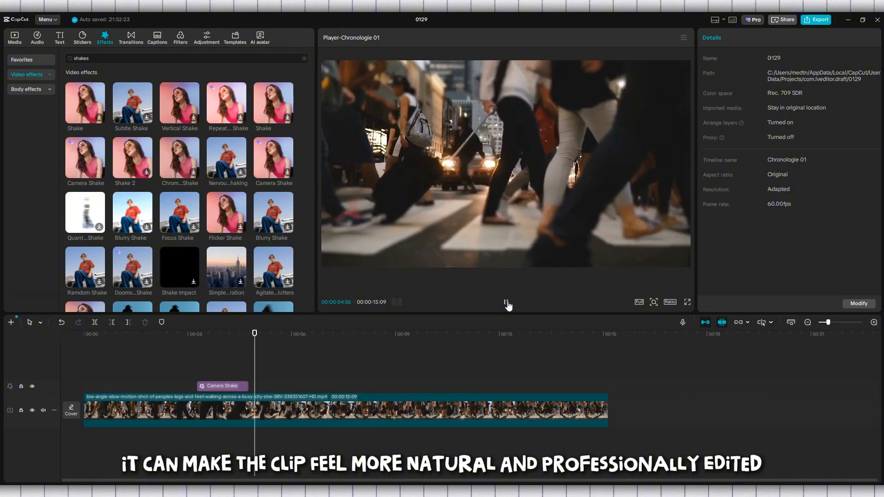
{"action": "left_click", "coordinate": [507, 302]}
Step: Set the Camera Shake effect's Vitesse to 65 and play the clip back
{"action": "left_click", "coordinate": [233, 386]}
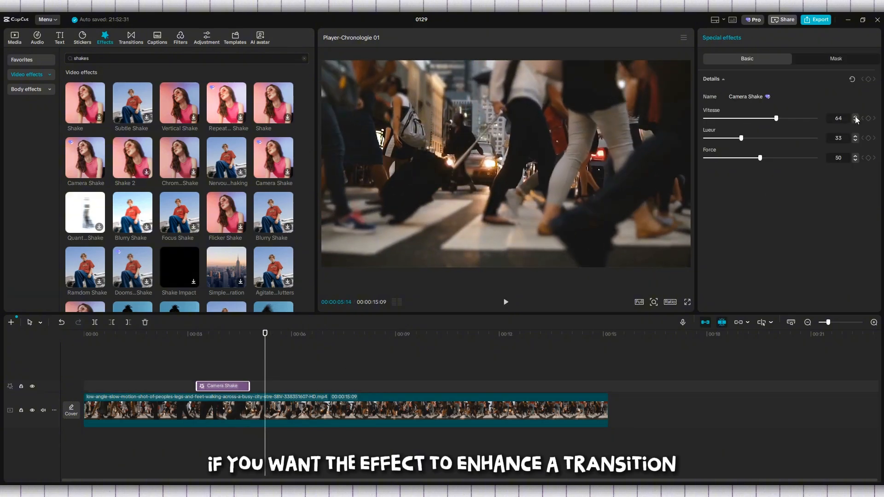
{"action": "left_click", "coordinate": [193, 363]}
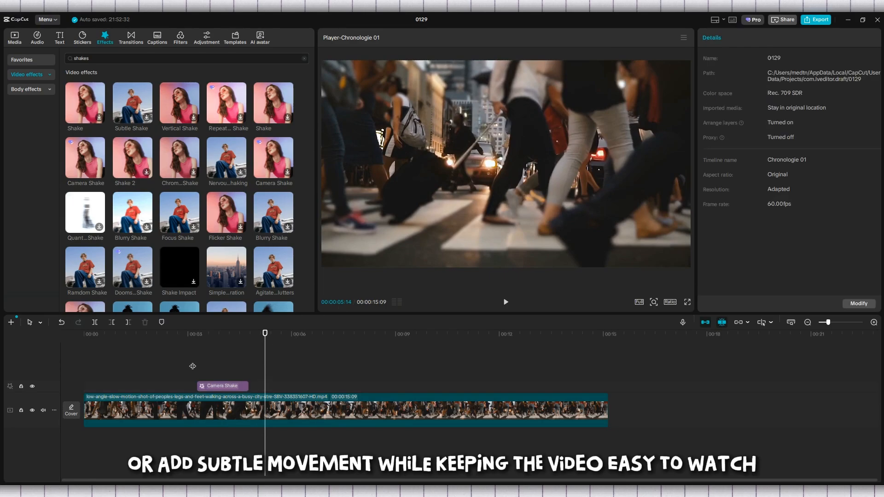
{"action": "left_click", "coordinate": [504, 303]}
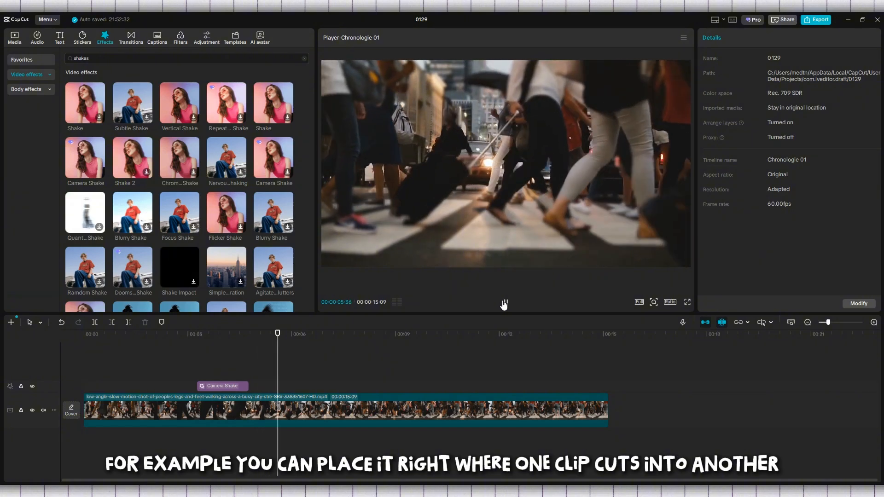
{"action": "left_click", "coordinate": [504, 303]}
Step: Extend the end of the Camera Shake effect to about 9.6 seconds on the timeline
{"action": "left_click", "coordinate": [235, 384]}
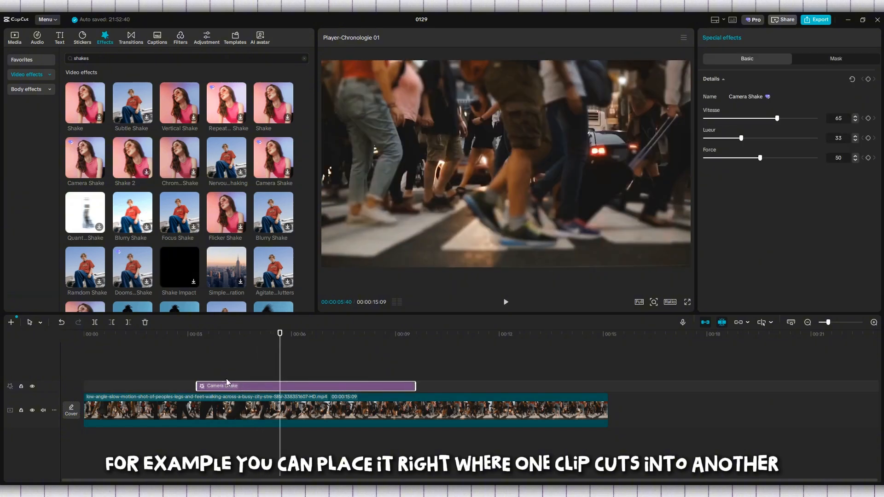
Step: Preview the extended Camera Shake from just before its start until past its end
{"action": "left_click", "coordinate": [195, 364]}
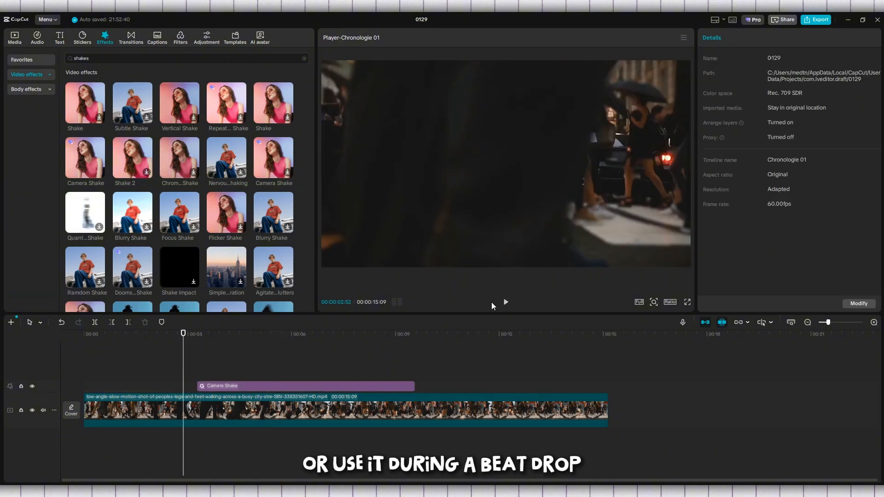
{"action": "left_click", "coordinate": [506, 302]}
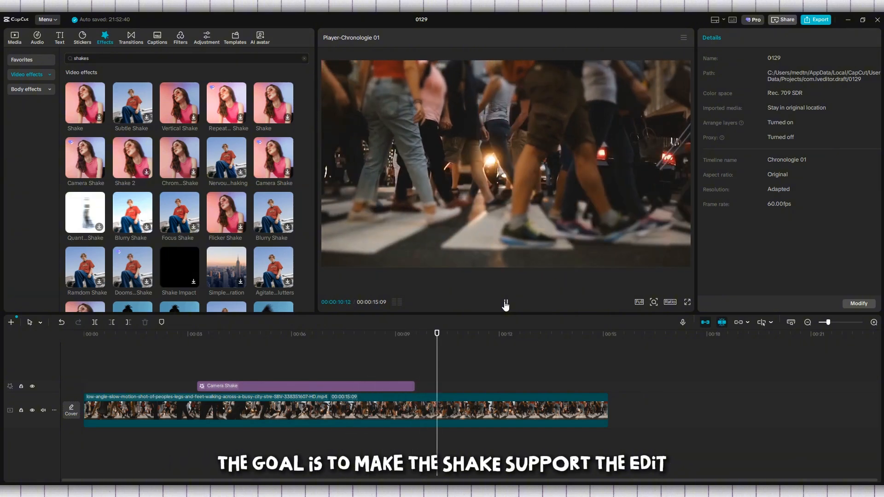
{"action": "left_click", "coordinate": [505, 303]}
Step: Lower the Camera Shake effect's Vitesse to about 16 and play the clip from just before the effect starts
{"action": "left_click", "coordinate": [349, 387]}
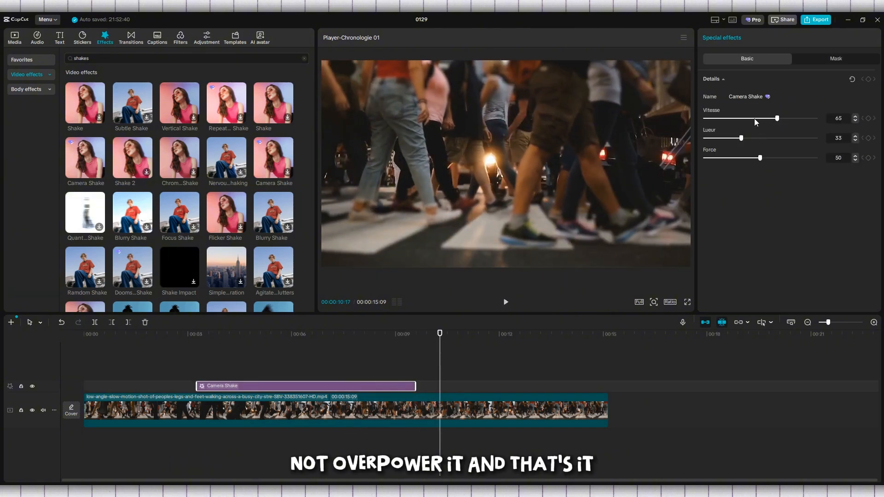
{"action": "left_click_drag", "start_coordinate": [754, 121], "coordinate": [737, 120]}
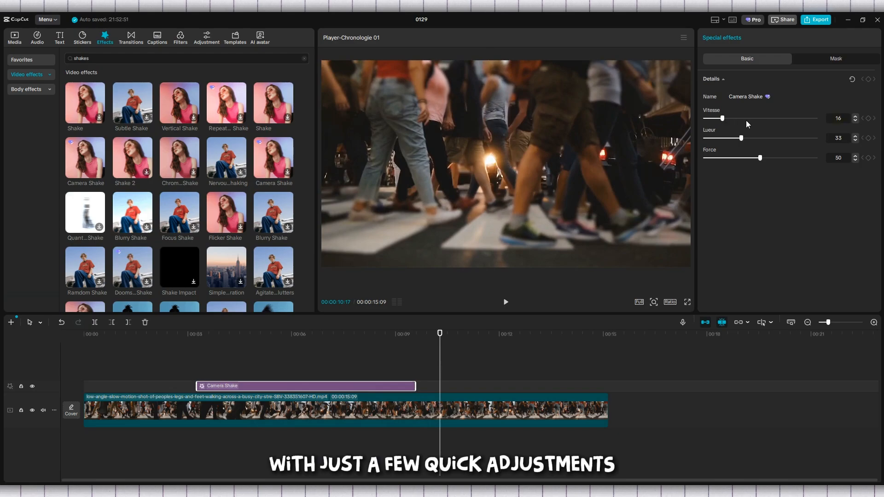
{"action": "left_click", "coordinate": [855, 120]}
{"action": "left_click", "coordinate": [191, 359]}
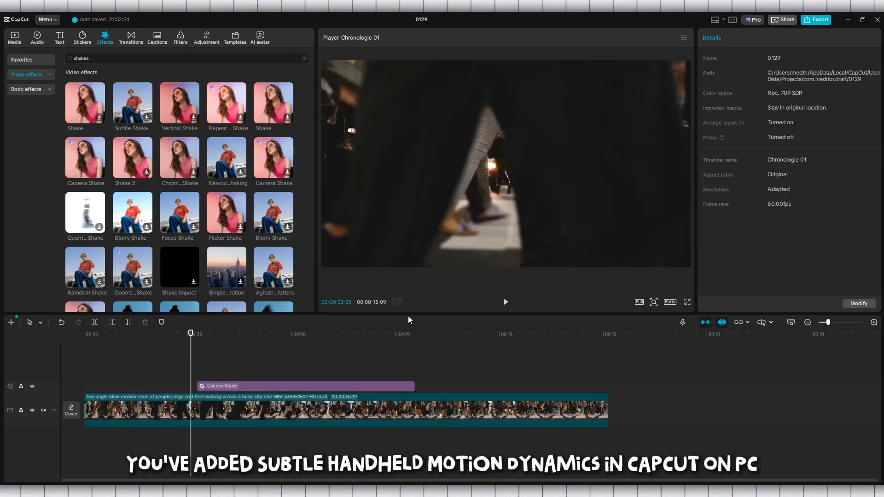
{"action": "left_click", "coordinate": [504, 304]}
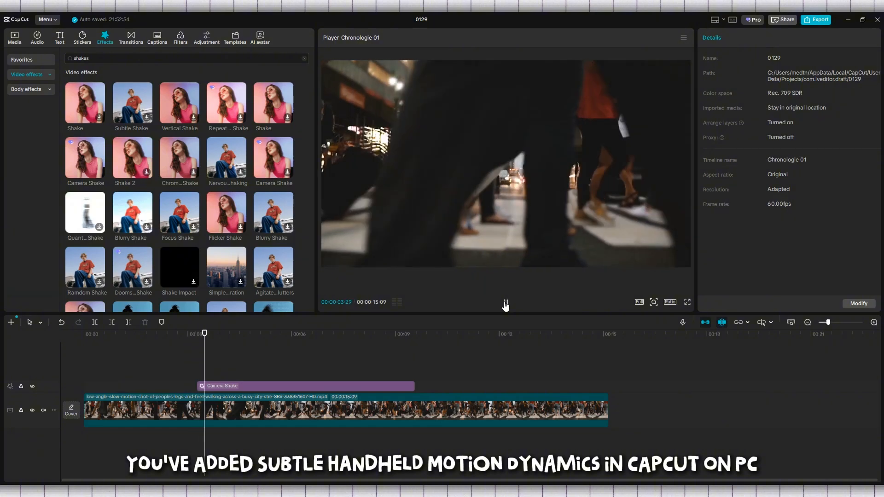